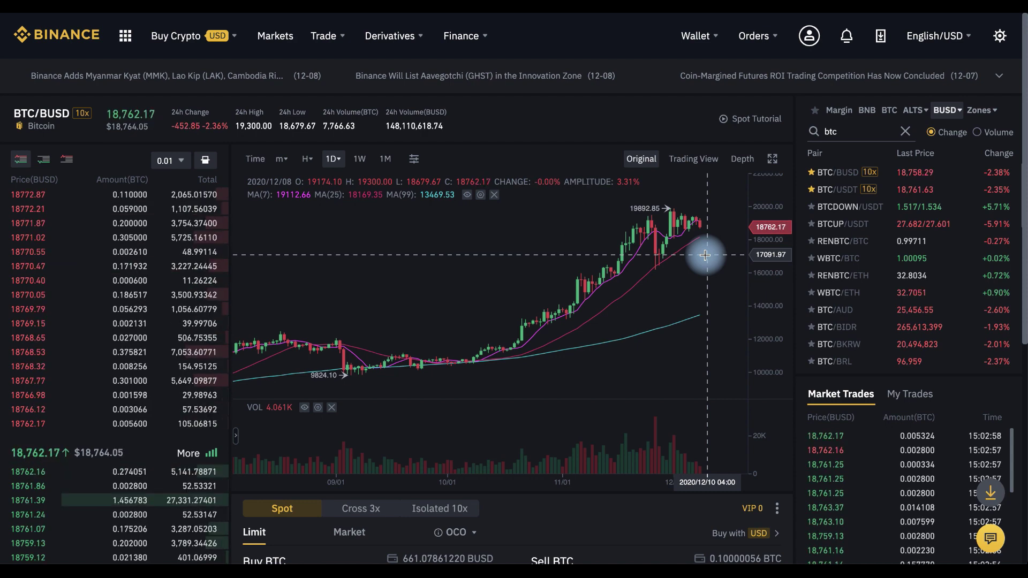
Switch the spot order form to the OCO order type and go to the Sell BTC price.
scroll(641, 538, down, 5)
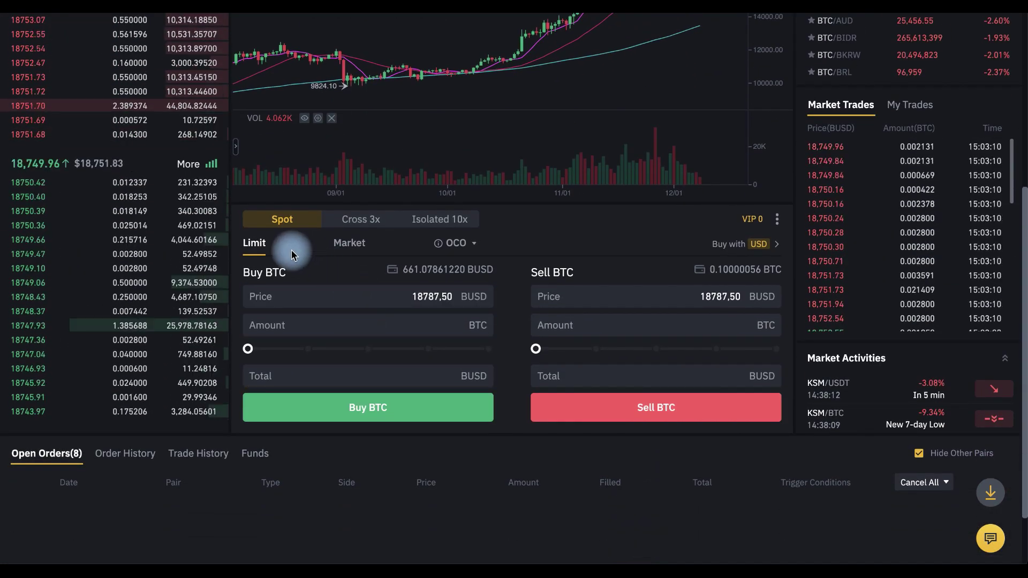
click(457, 250)
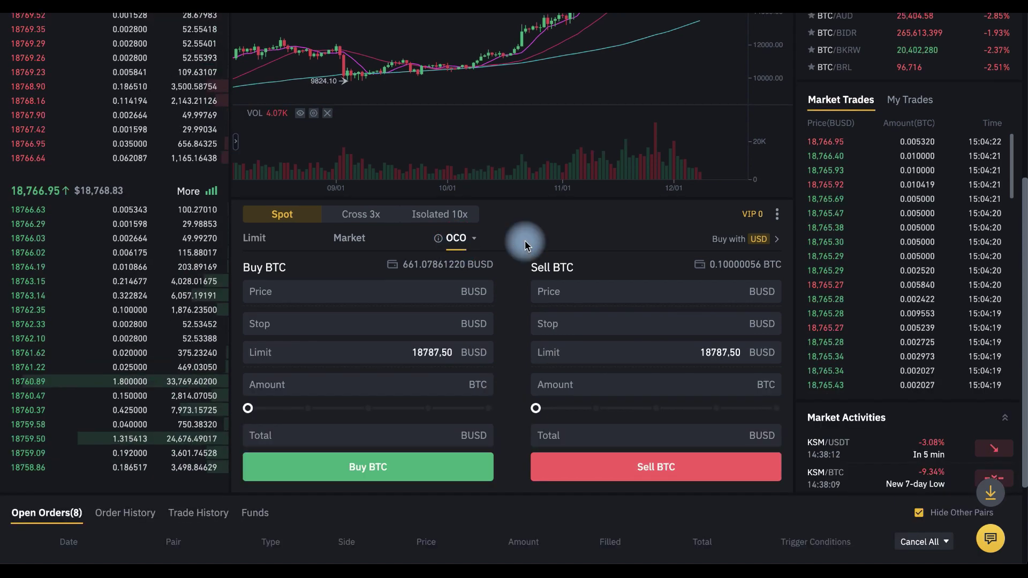
click(623, 293)
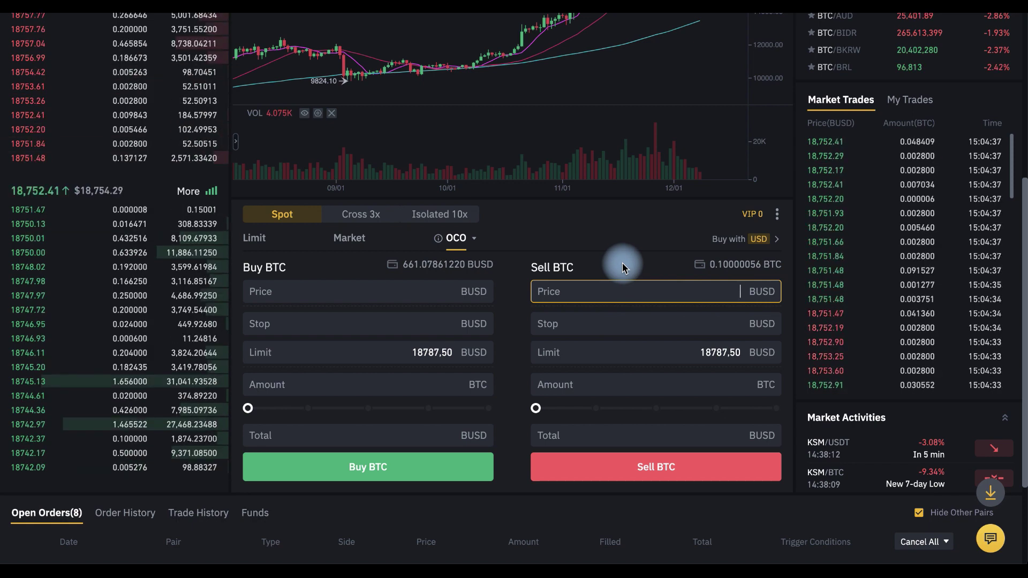
Fill the sell OCO: price 25000, stop 17000, limit 16500, and the full 0.1 BTC amount.
text(2)
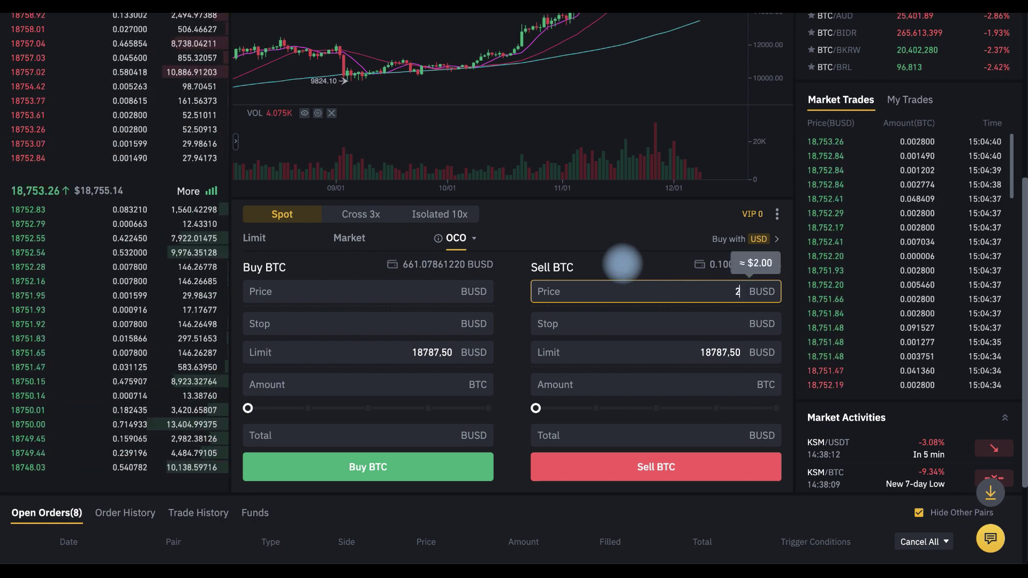
text(5000)
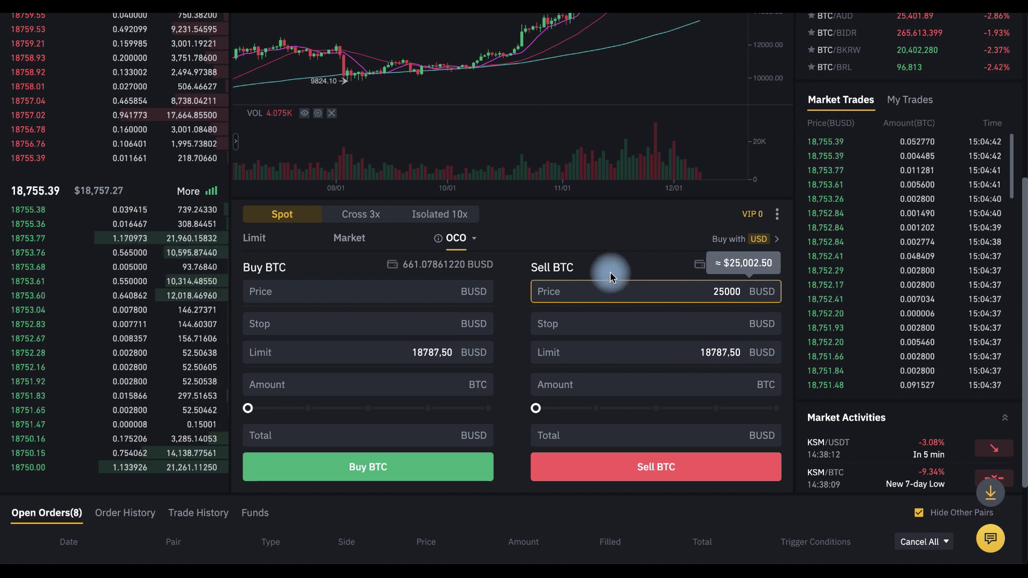
click(614, 322)
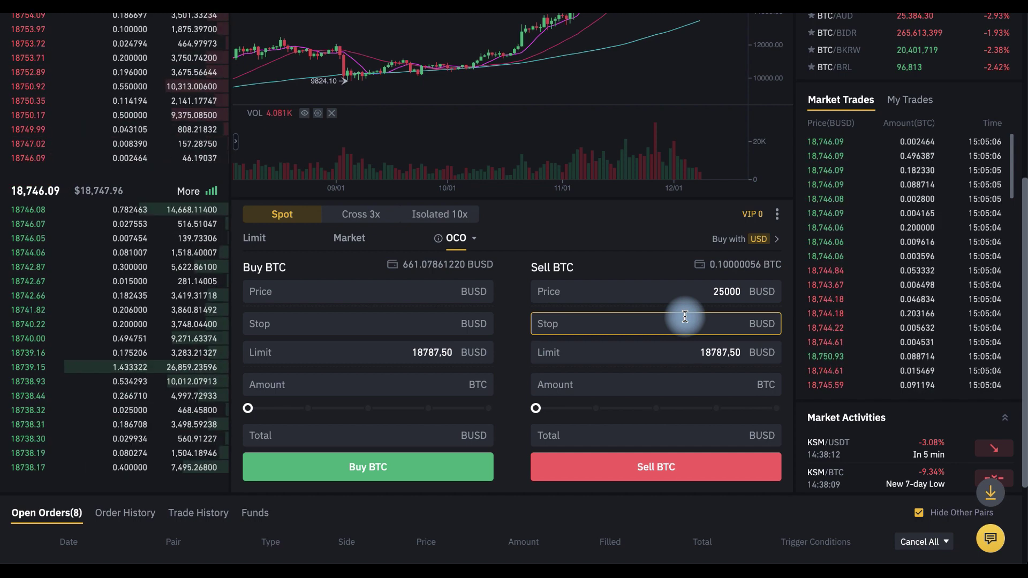
text(17000)
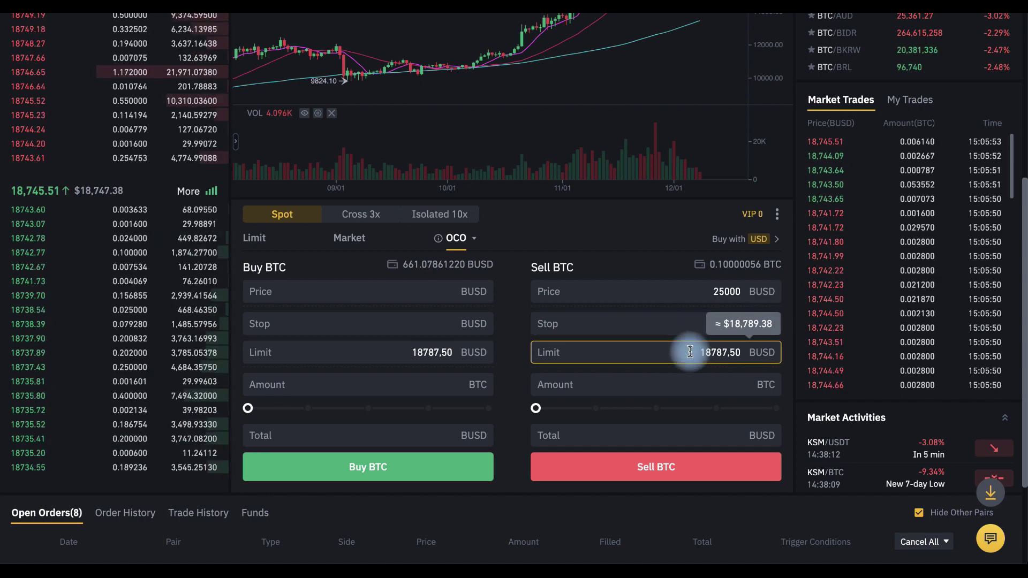
key(ctrl+a)
key(BackSpace)
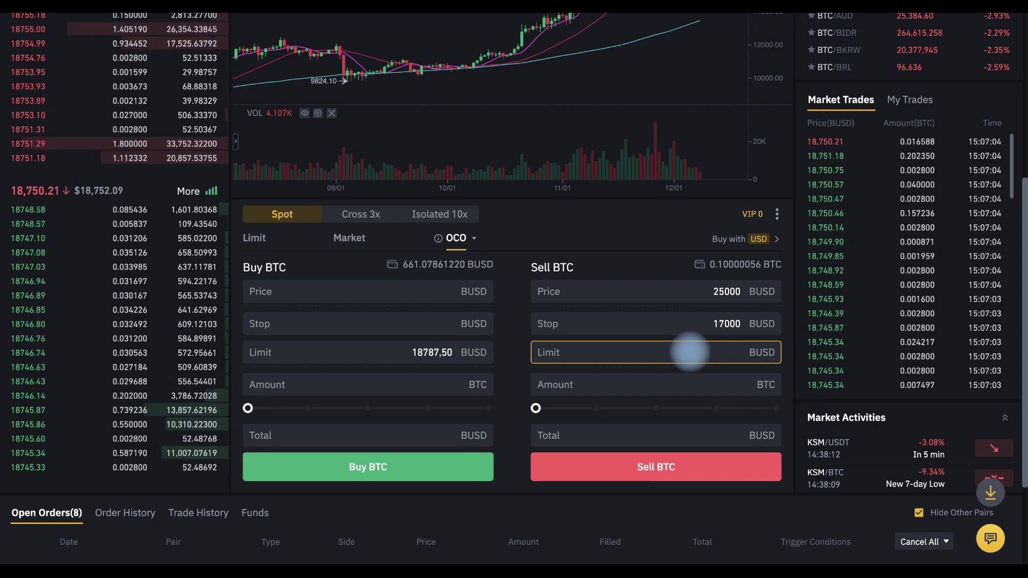
text(16)
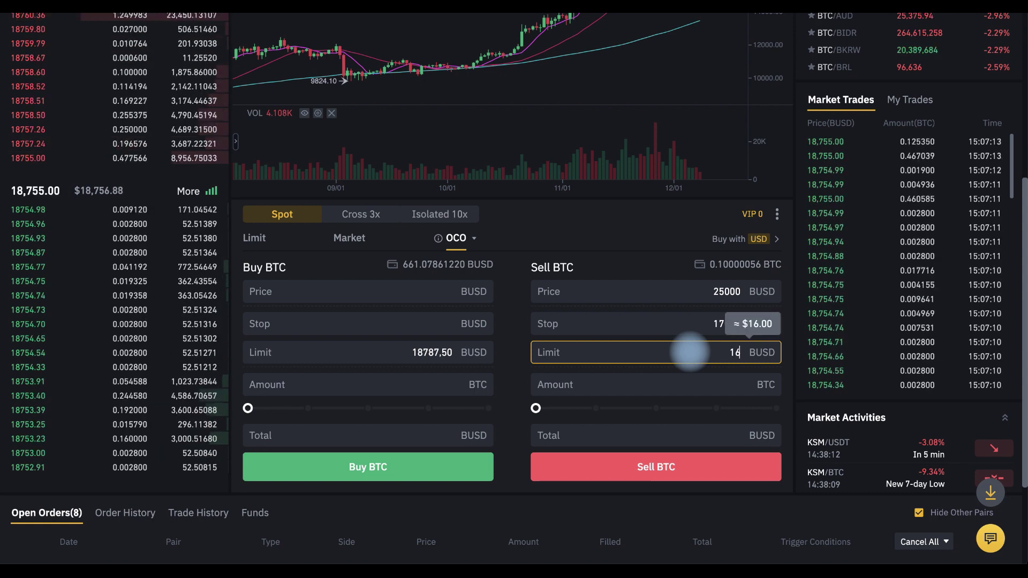
text(500)
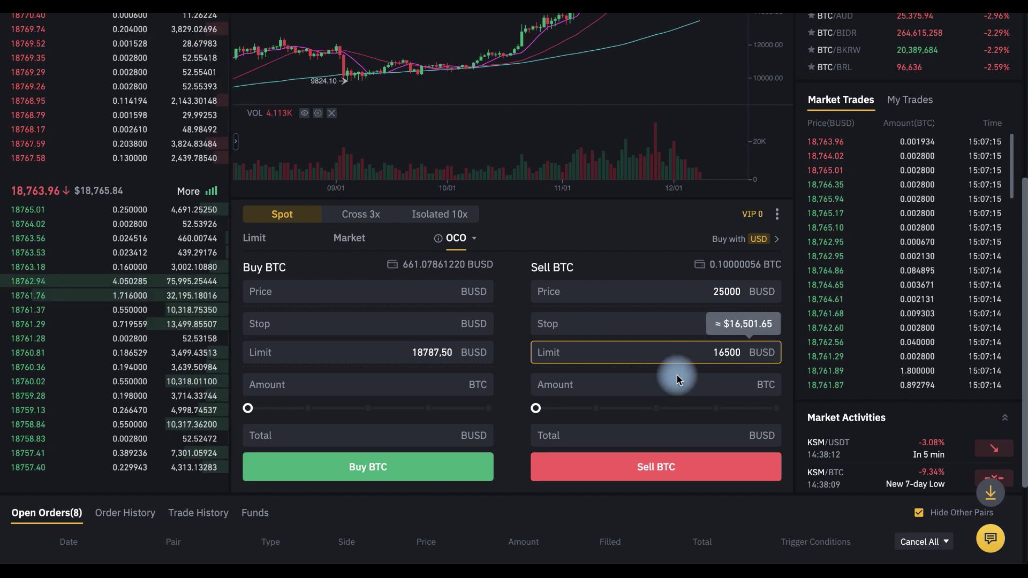
click(683, 382)
click(777, 409)
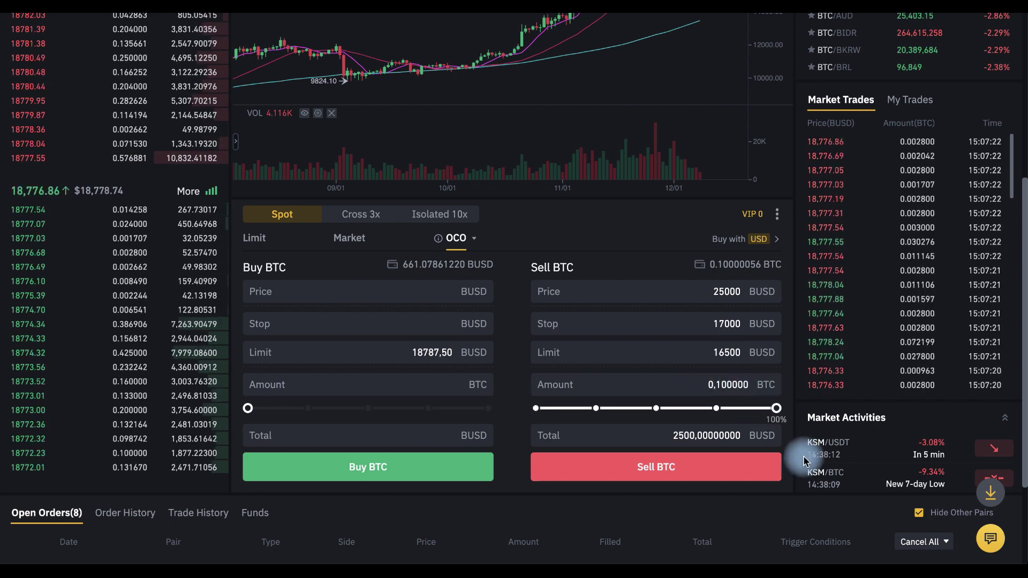
Submit the sell OCO order, then cancel it from Open Orders.
click(703, 463)
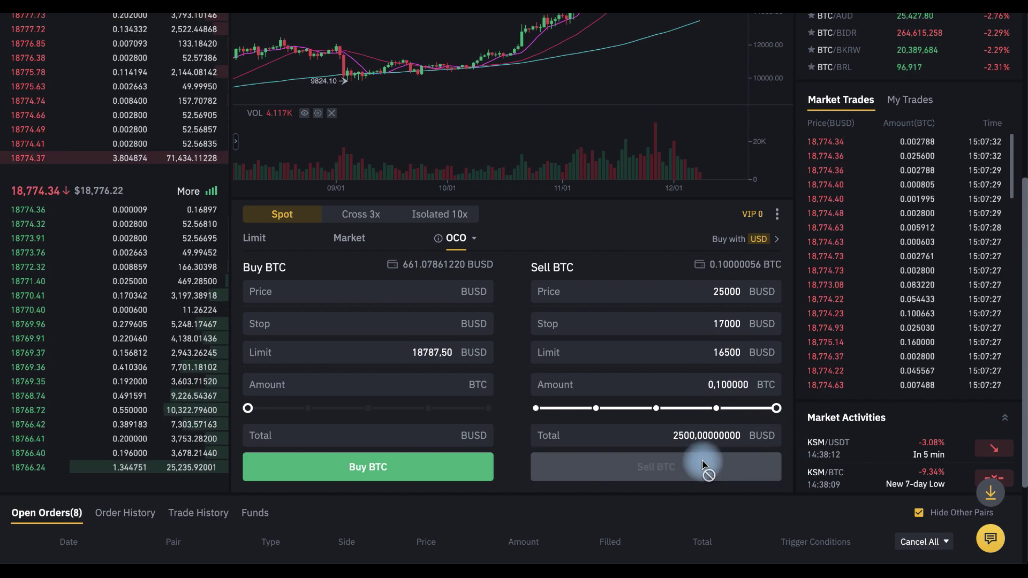
scroll(703, 463, down, 3)
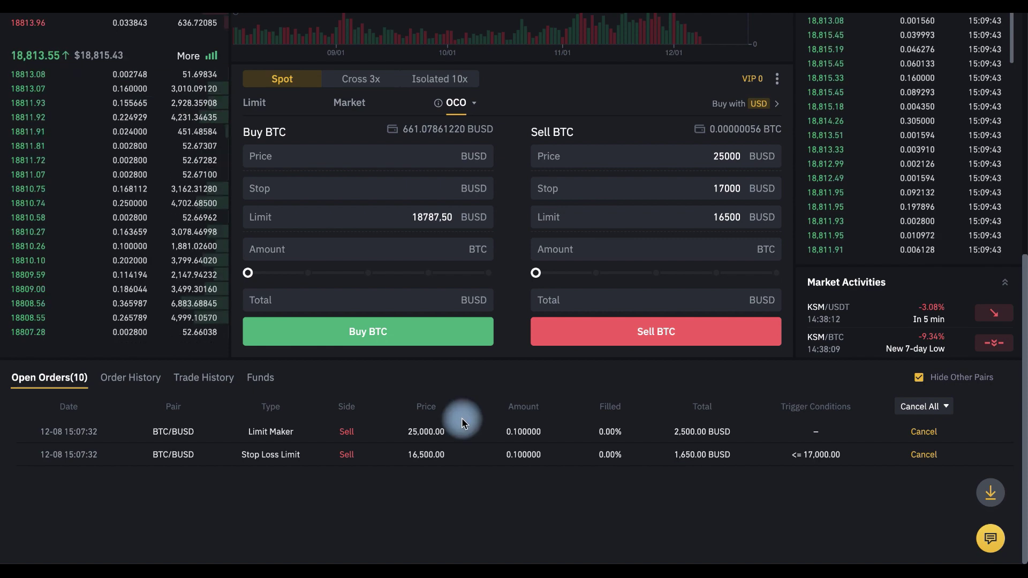
click(910, 434)
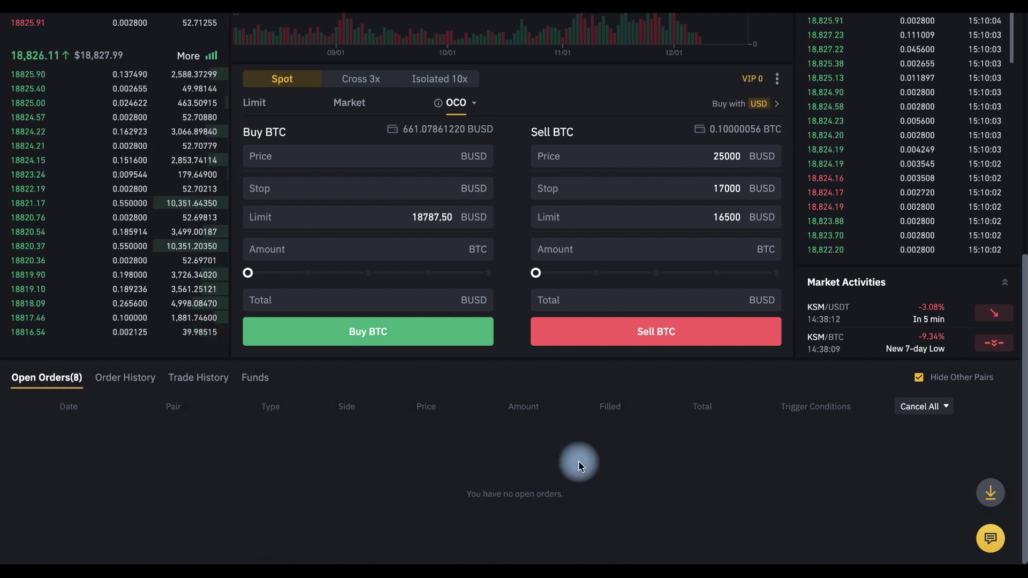
Scroll the page up and back down to confirm no BTC/BUSD open orders remain.
scroll(579, 465, up, 2)
scroll(545, 389, up, 6)
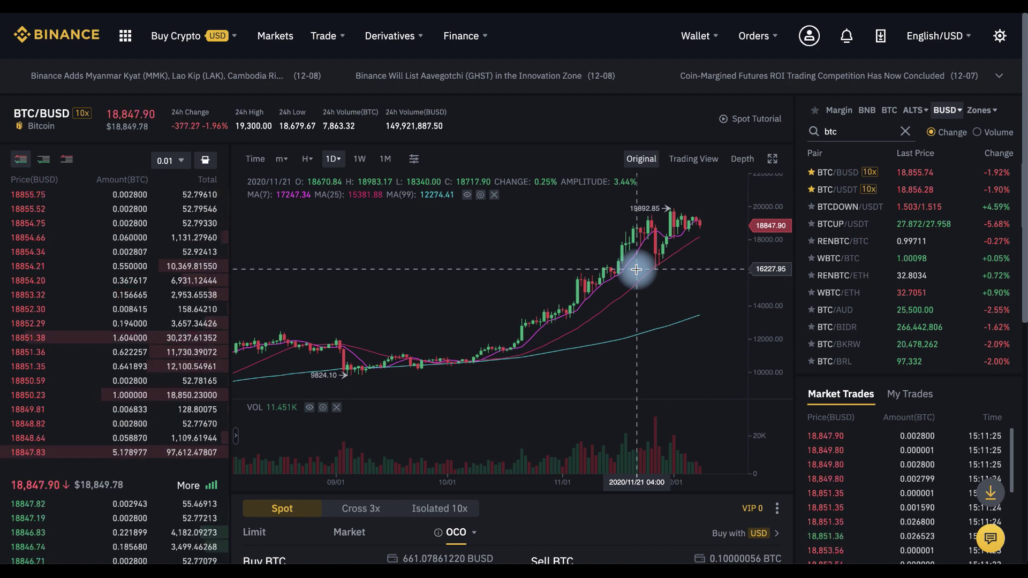
scroll(596, 516, down, 8)
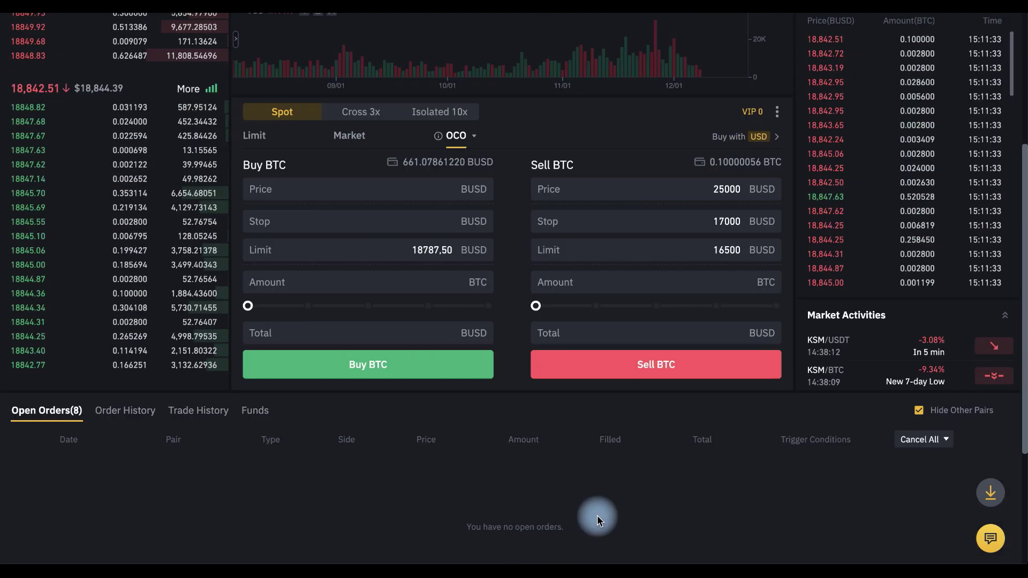
Enter the buy OCO price 16000 and start entering the 19900 stop price.
scroll(597, 515, up, 1)
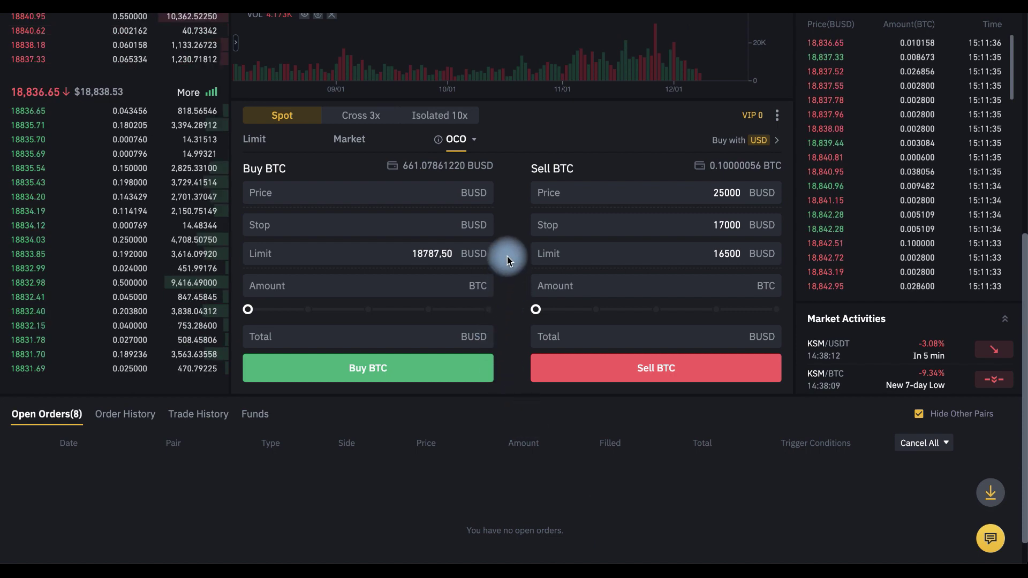
click(453, 199)
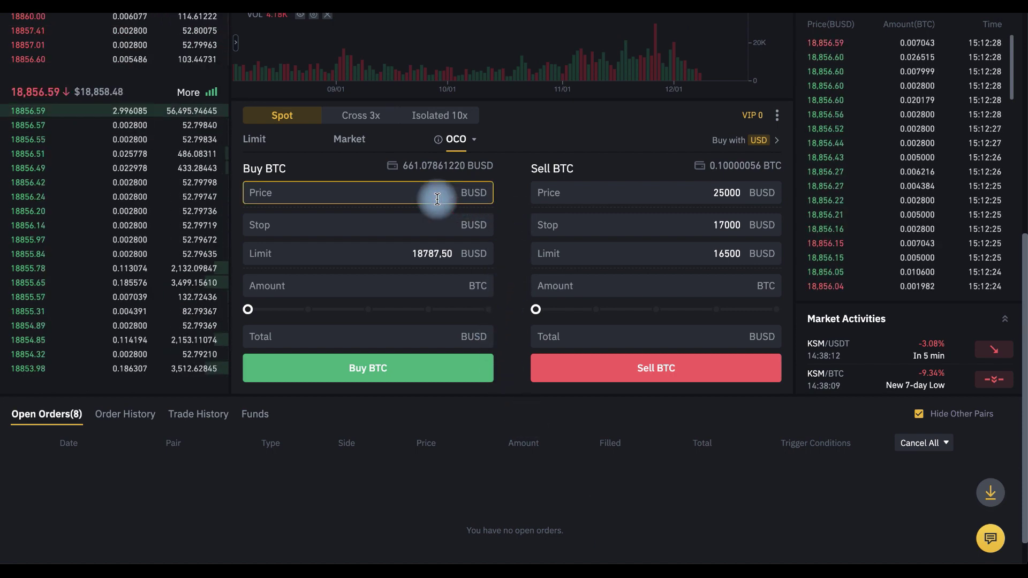
text(16000)
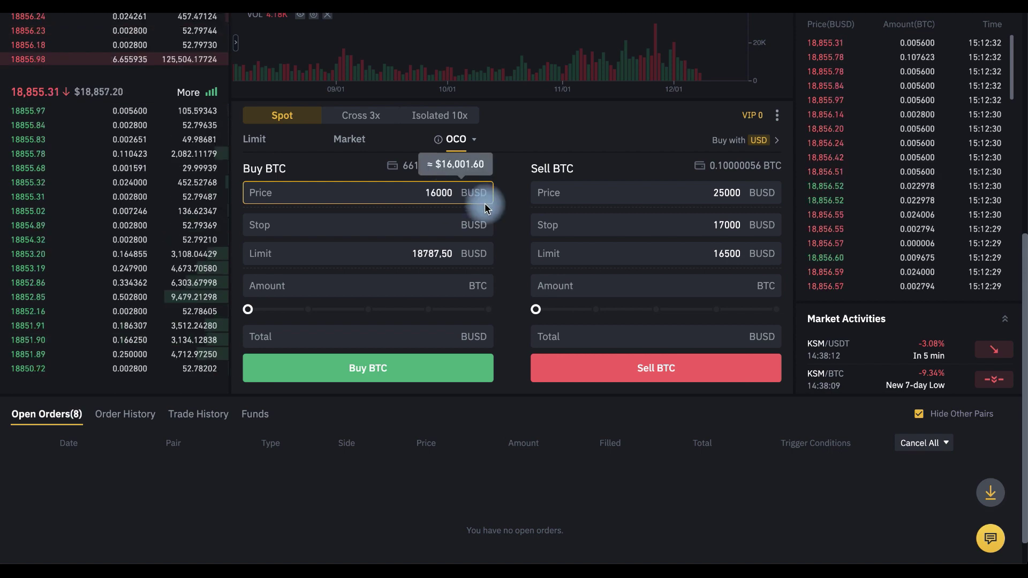
click(445, 219)
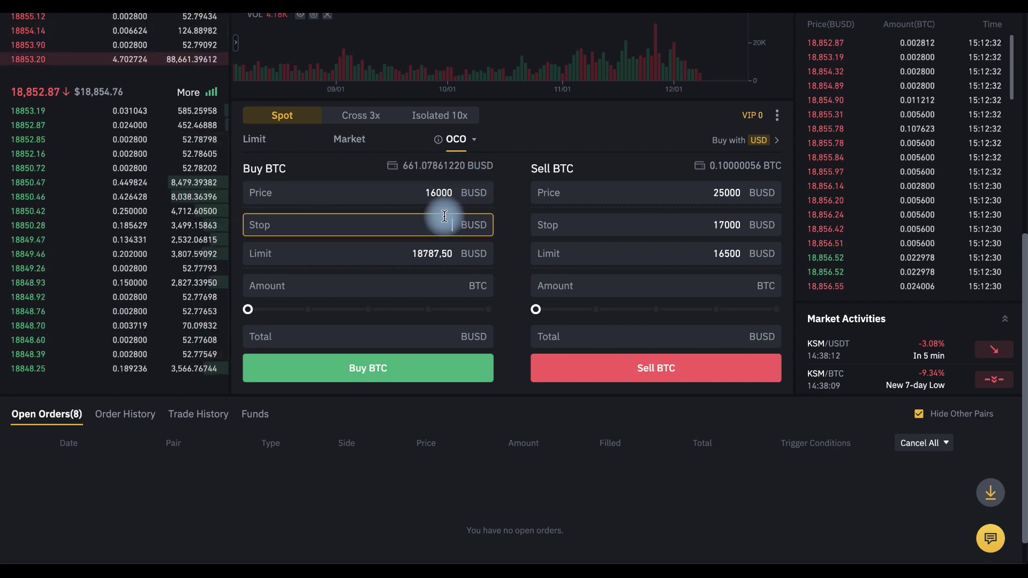
scroll(496, 211, up, 7)
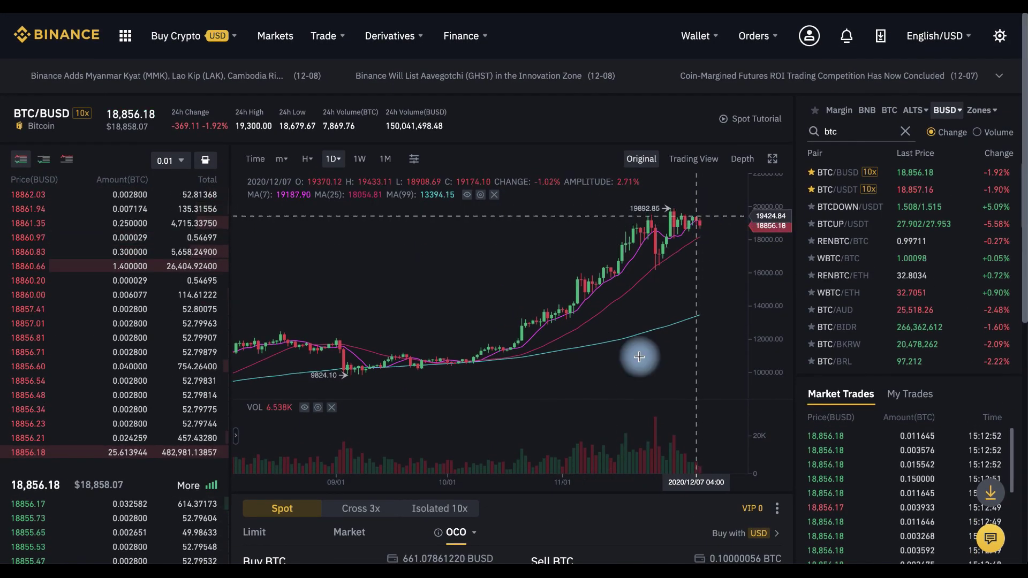
scroll(619, 488, down, 6)
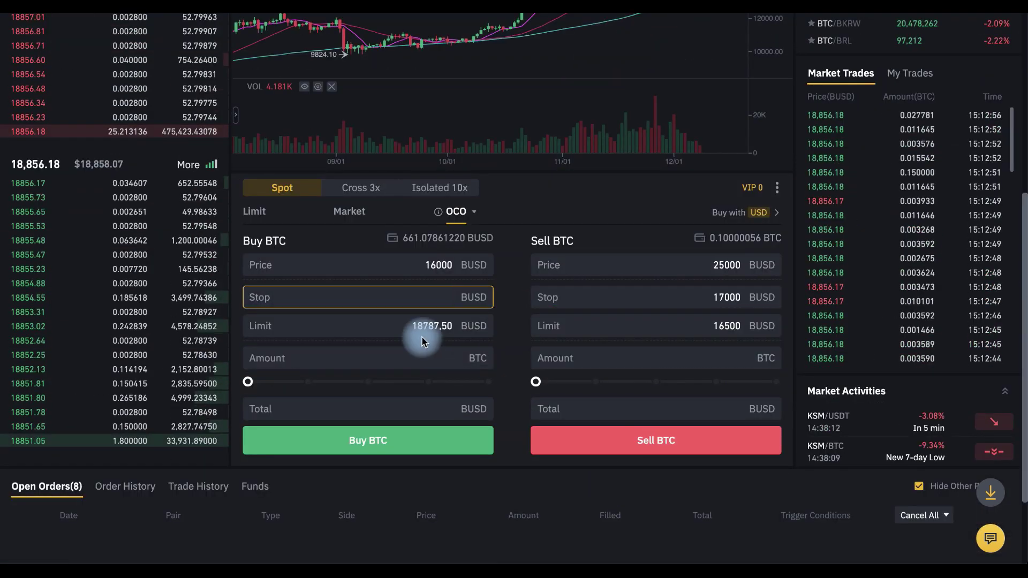
text(19900)
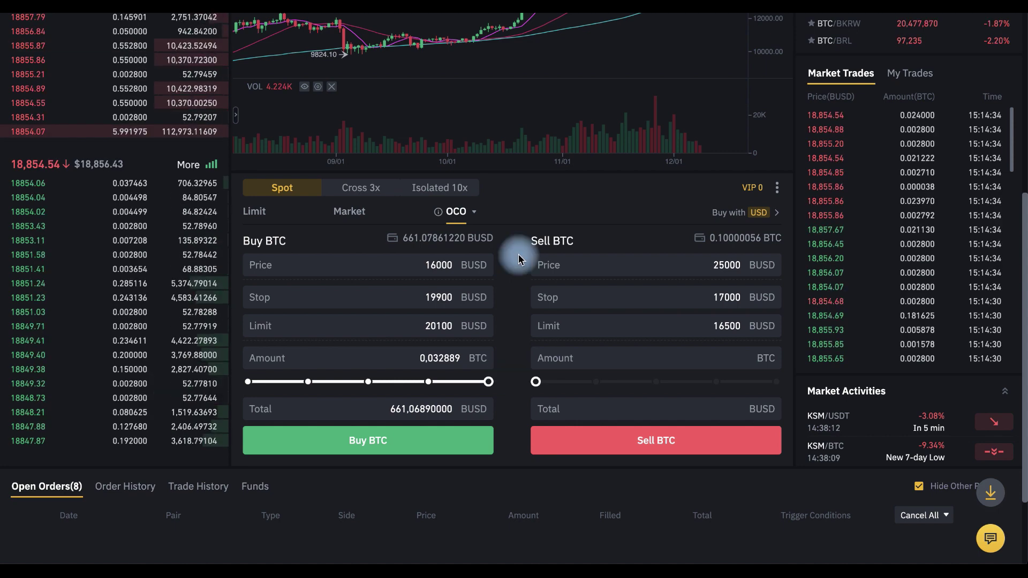
Complete the buy stop price and submit the buy OCO, checking its 16,000 and 20,100 legs.
click(423, 304)
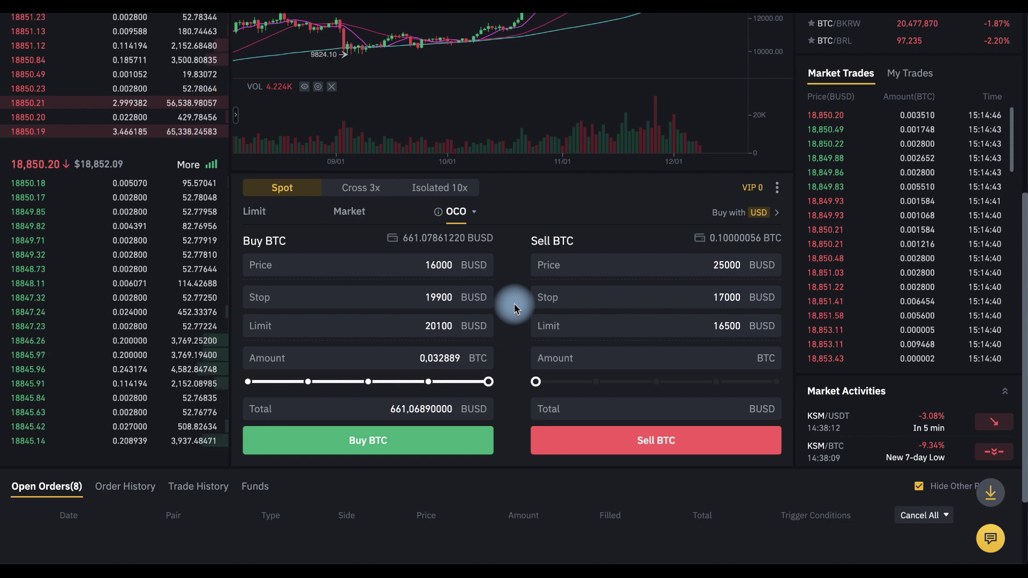
scroll(514, 304, down, 1)
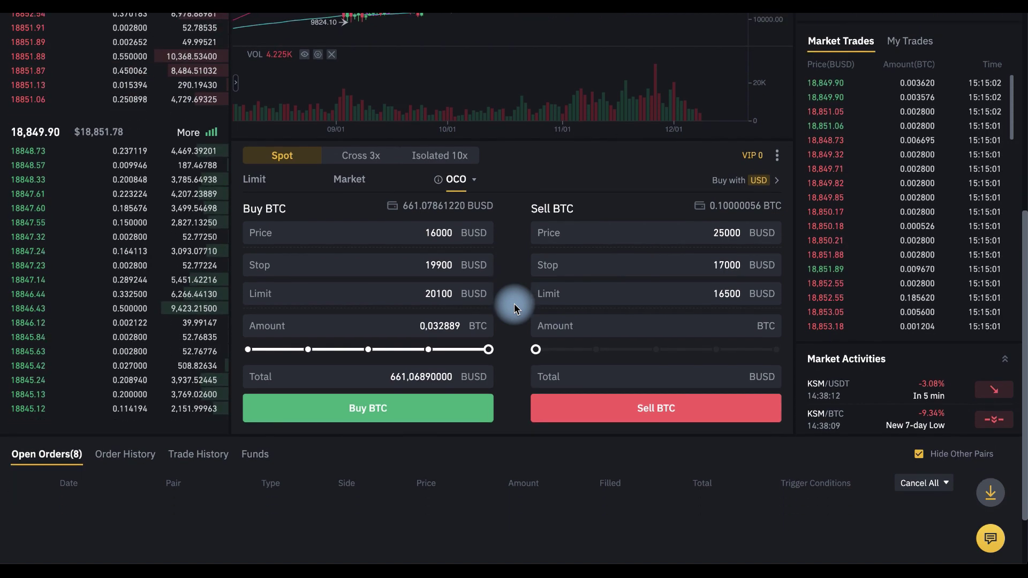
click(391, 420)
scroll(510, 397, down, 2)
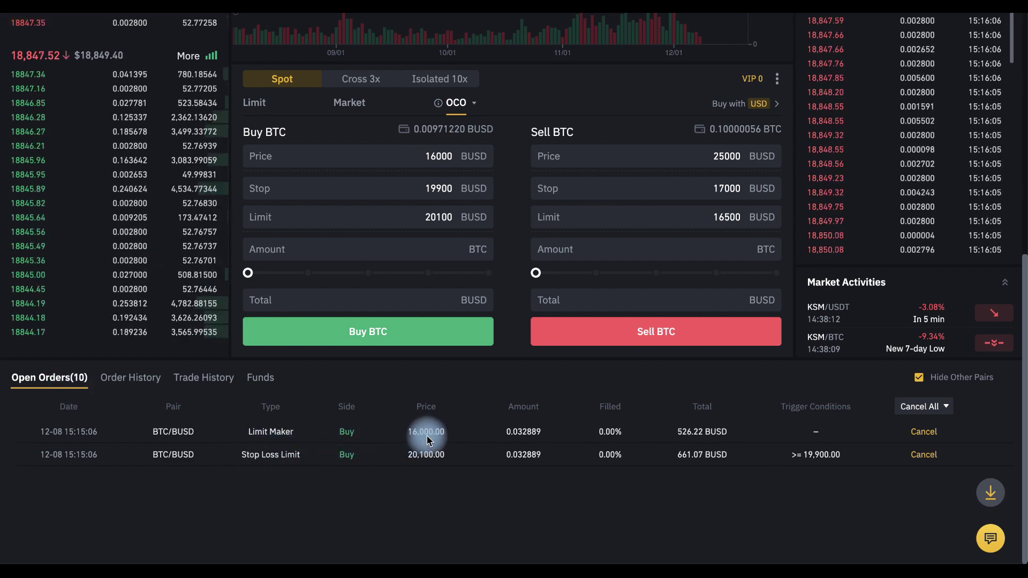
Highlight the 16,000.00 buy order price, then cancel the buy OCO order.
drag(447, 434, 407, 436)
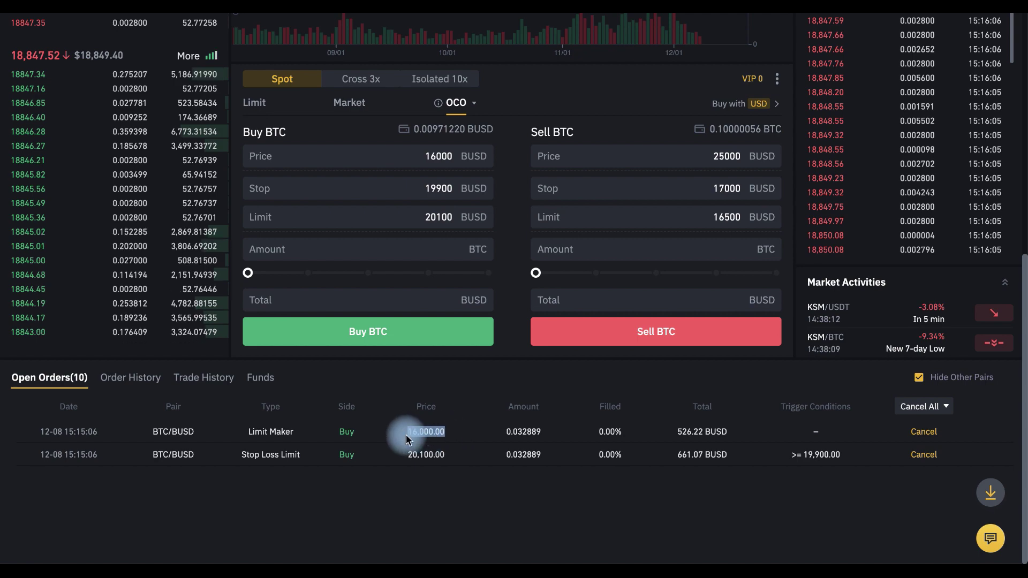
click(393, 484)
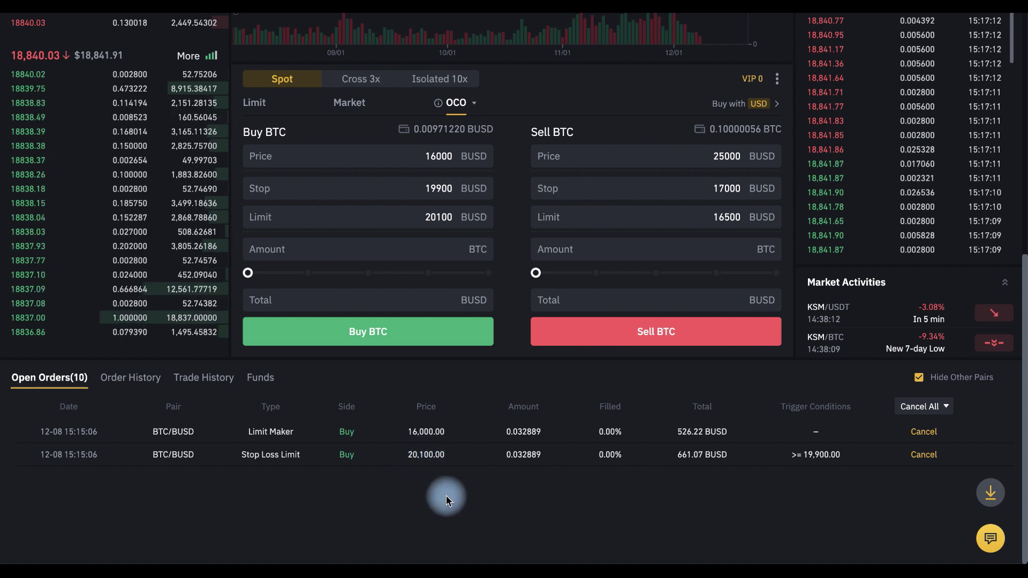
click(930, 458)
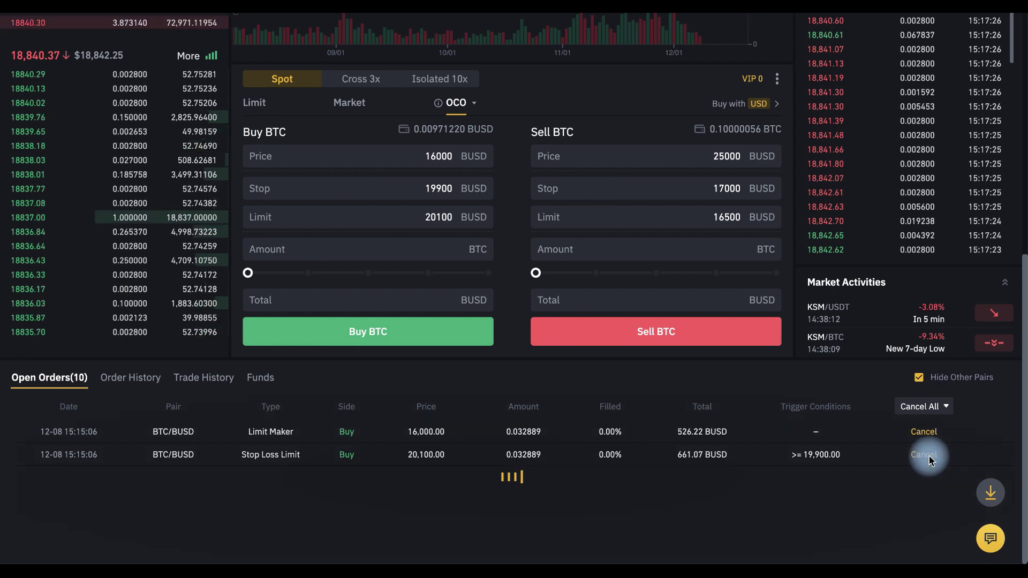